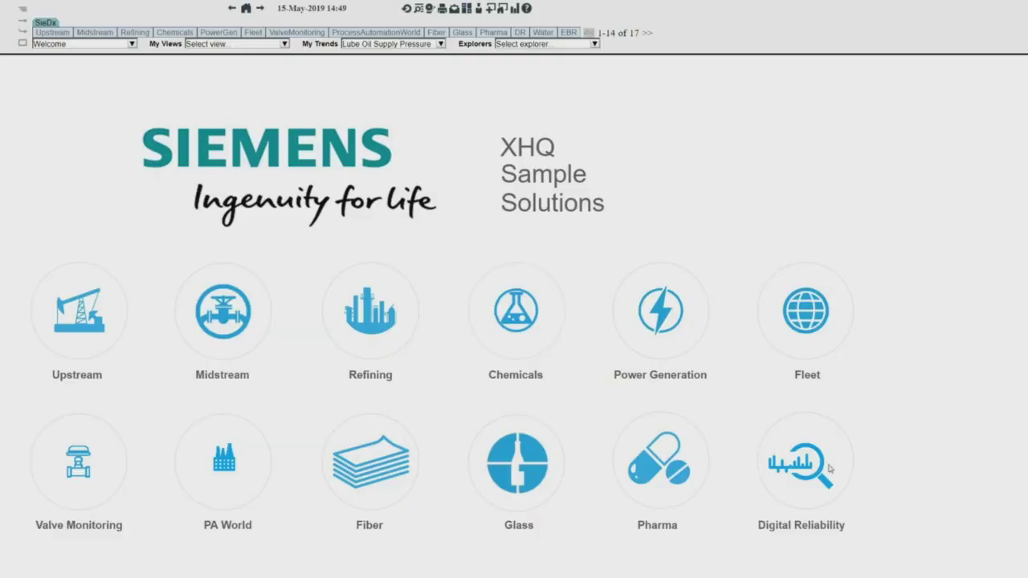
Open the Digital Reliability solution and its Petrochemical facilities overview dashboard
{"action": "left_click", "coordinate": [806, 473]}
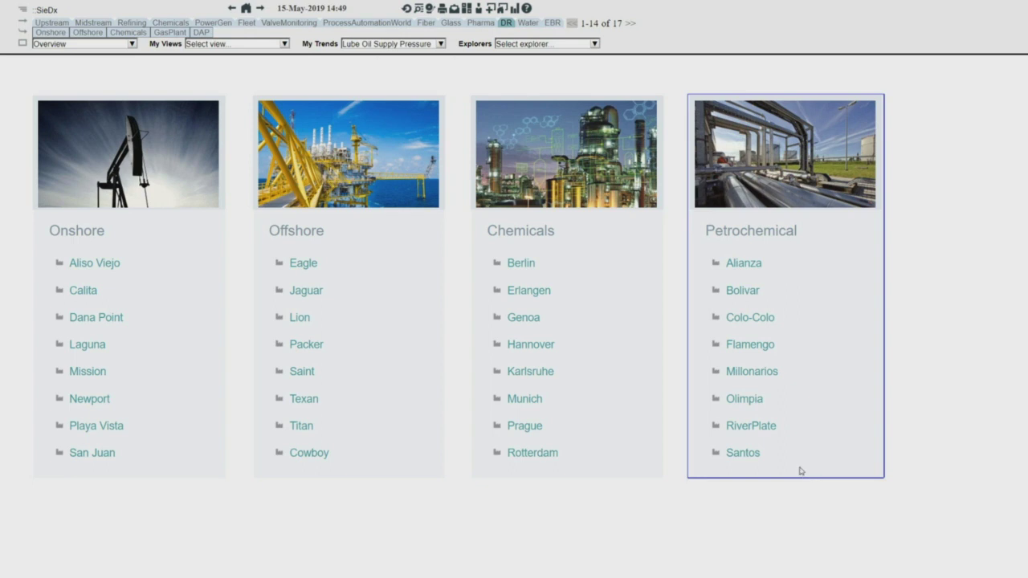
{"action": "left_click", "coordinate": [800, 472]}
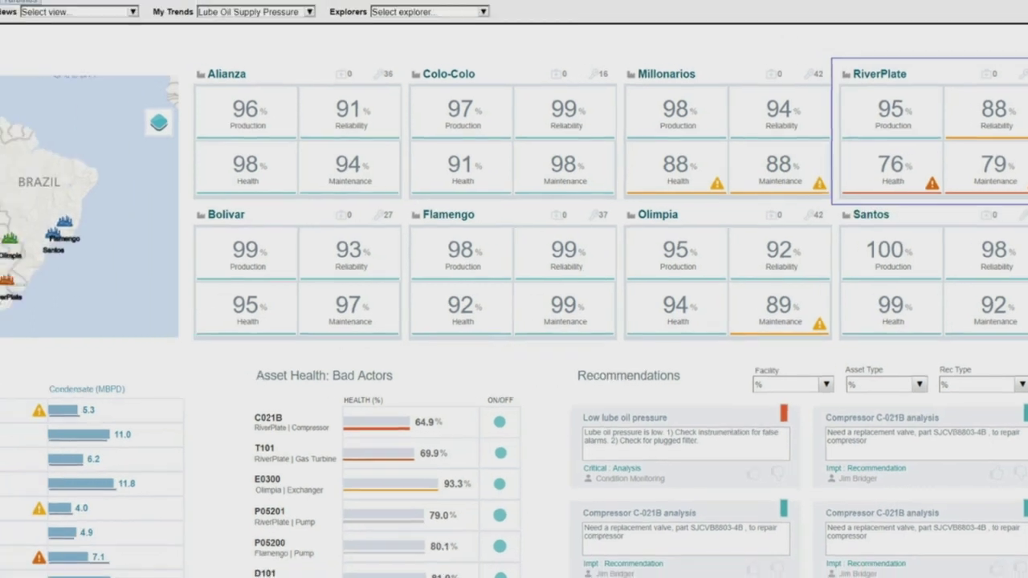
Open the Asset Integrity page for RiverPlate from its KPI card
{"action": "left_click", "coordinate": [1019, 157]}
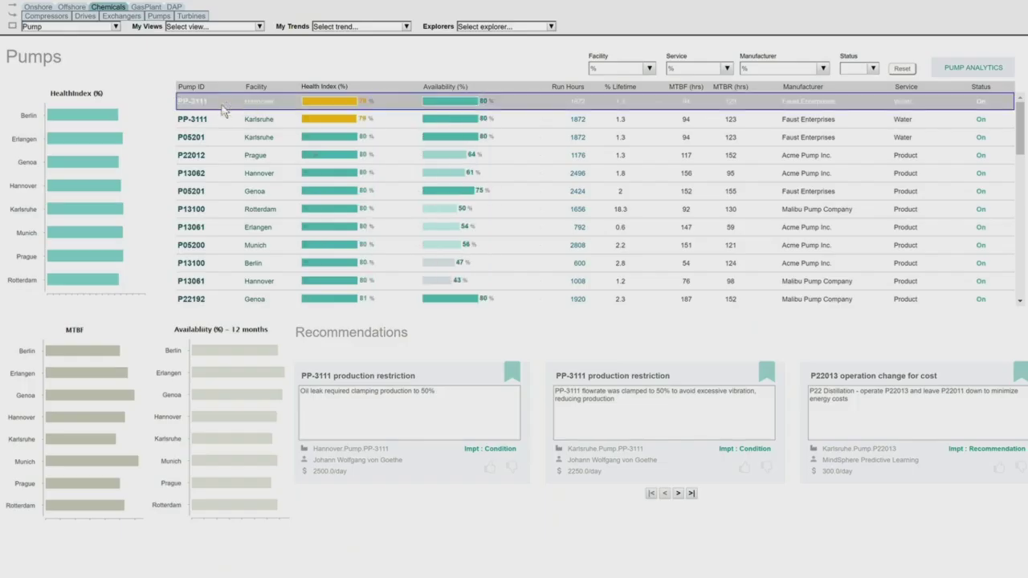
{"action": "left_click", "coordinate": [227, 108]}
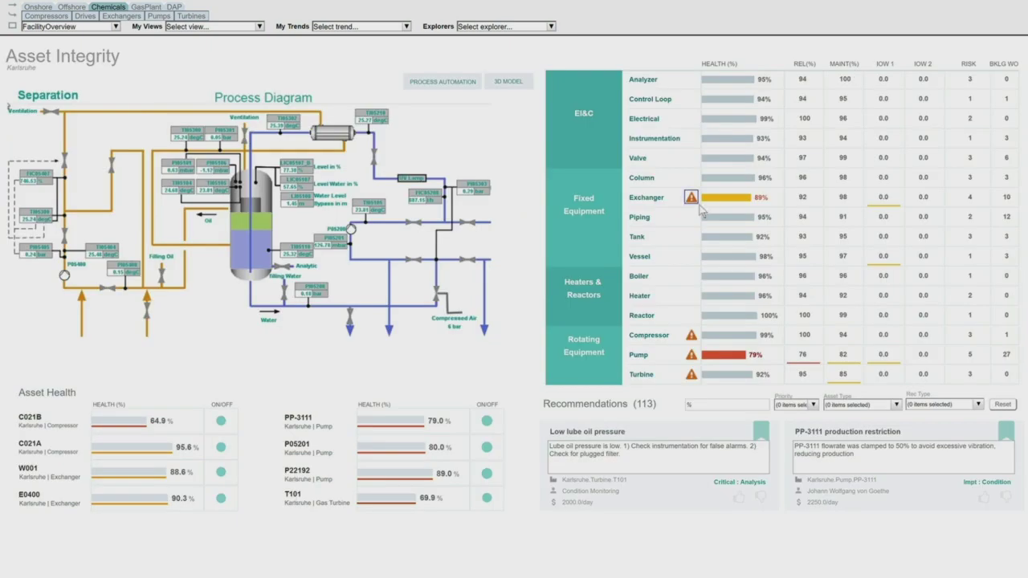
{"action": "left_click", "coordinate": [701, 211]}
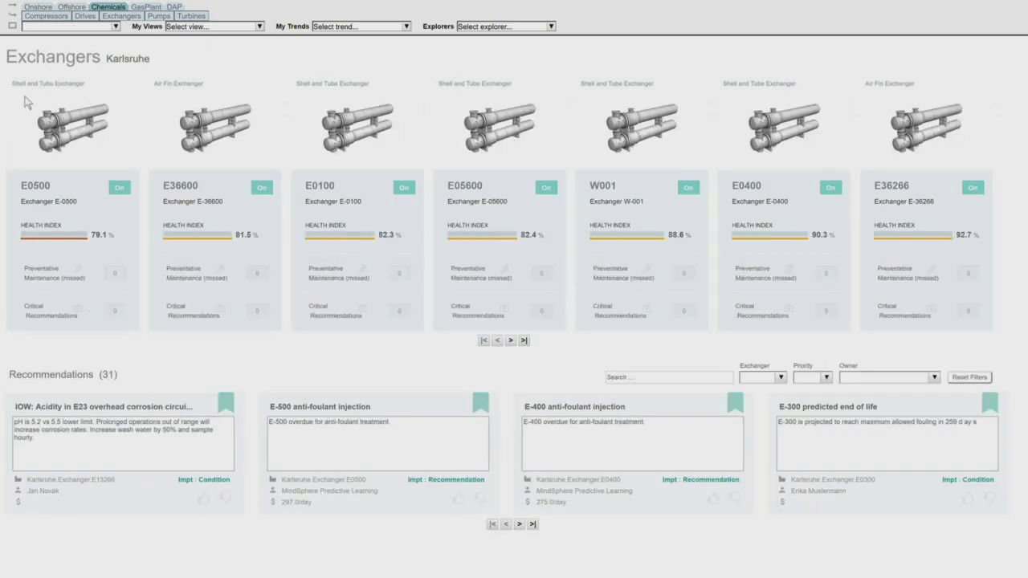
{"action": "left_click", "coordinate": [93, 252]}
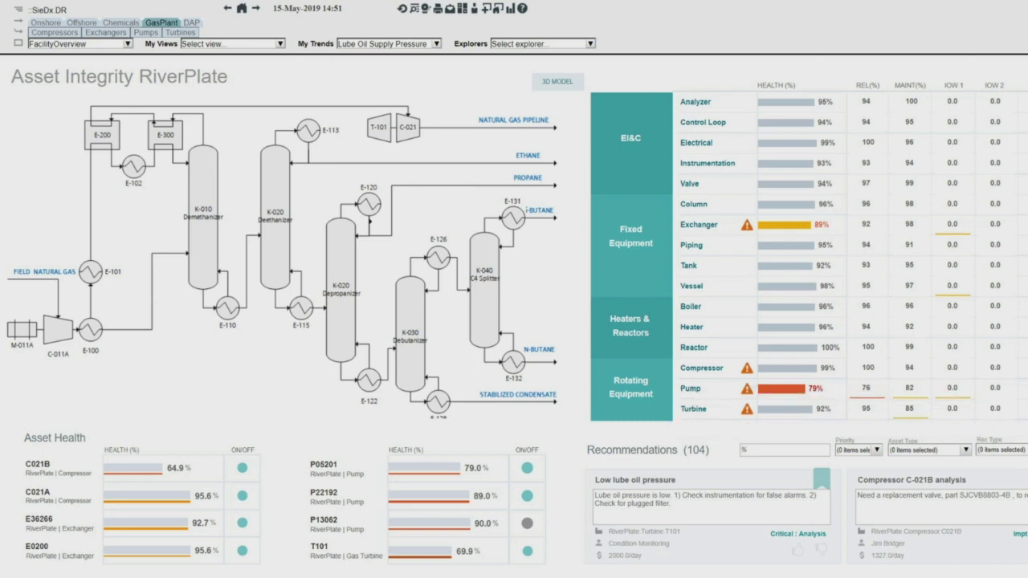
Open the Turbines page from the Turbine row under Rotating Equipment
{"action": "left_click", "coordinate": [747, 414]}
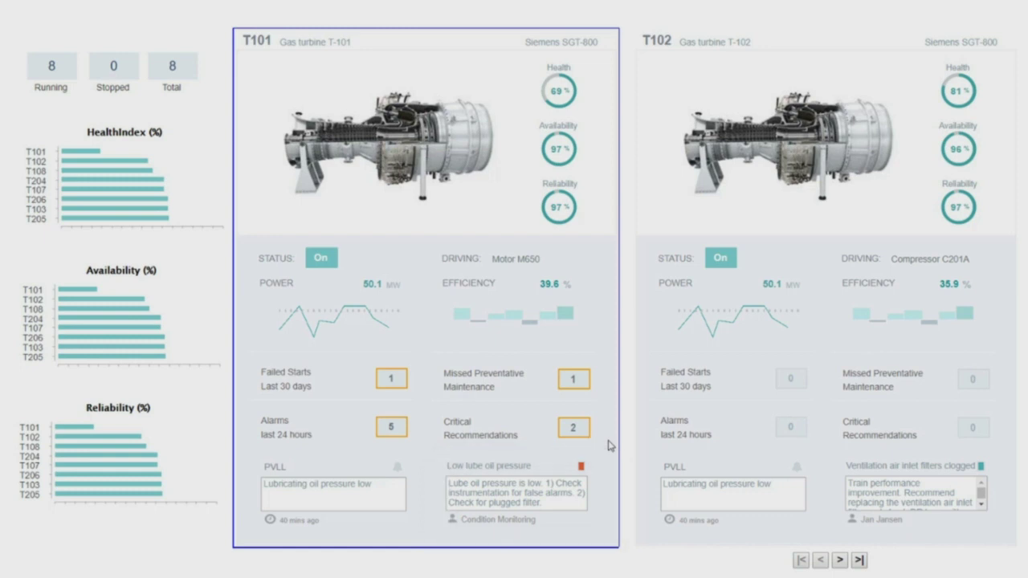
Open gas turbine T101's detail page on the Maintenance tab
{"action": "left_click", "coordinate": [608, 445]}
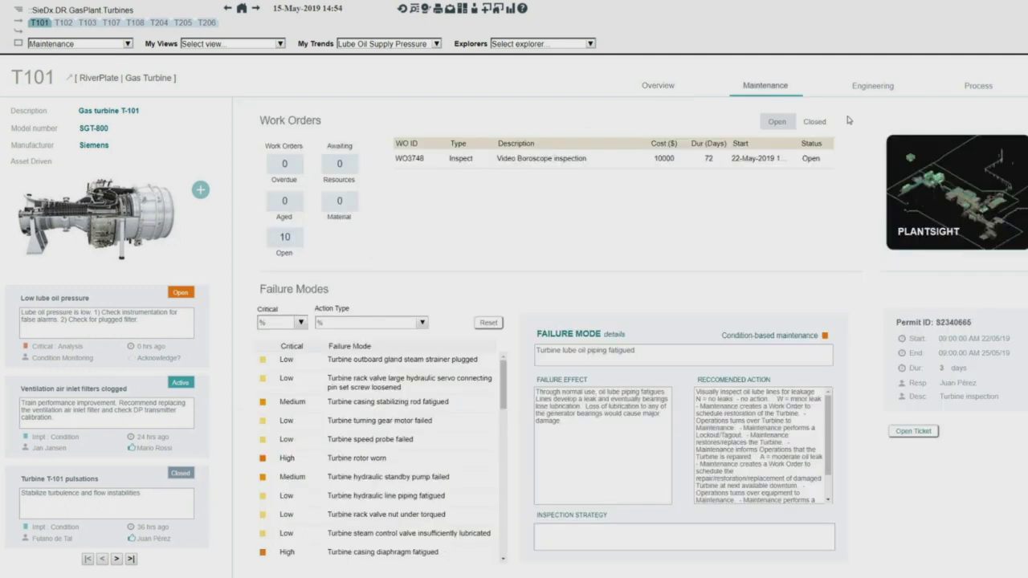
Show T101's closed work orders and scroll Failure Modes to 'Turbine lube oil piping fatigued'
{"action": "left_click", "coordinate": [829, 123]}
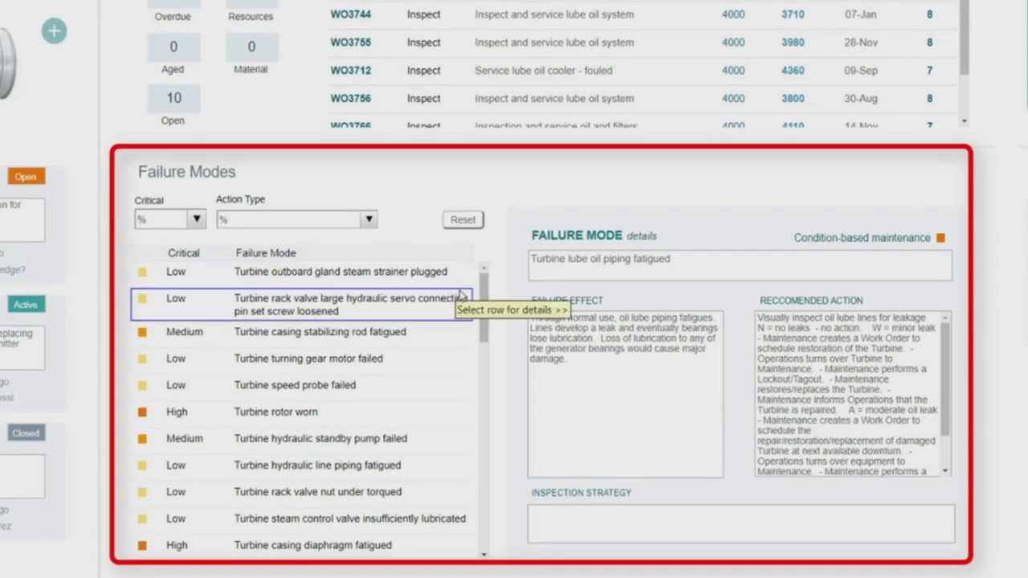
{"action": "scroll", "coordinate": [463, 362], "scroll_direction": "down", "scroll_amount": 5}
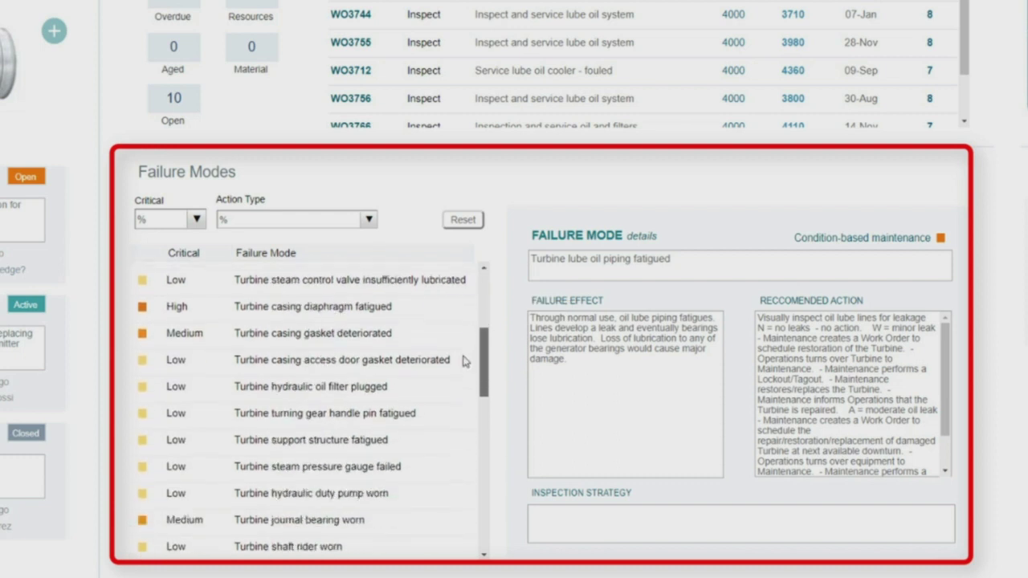
{"action": "scroll", "coordinate": [464, 362], "scroll_direction": "down", "scroll_amount": 1}
{"action": "scroll", "coordinate": [460, 370], "scroll_direction": "down", "scroll_amount": 1}
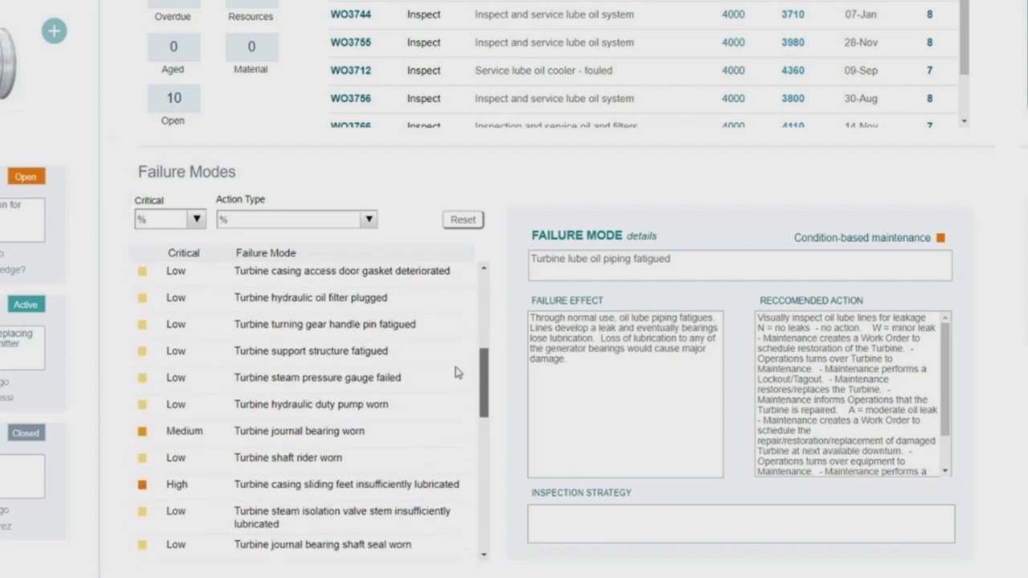
{"action": "scroll", "coordinate": [456, 372], "scroll_direction": "down", "scroll_amount": 5}
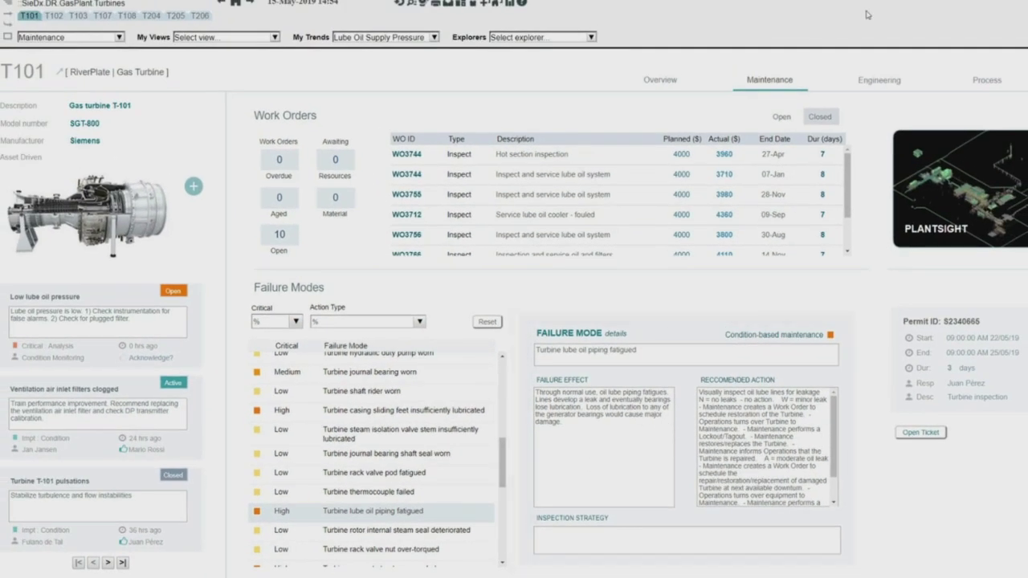
On T101's Engineering tab, open the lubrication P&ID, COMOS sample P&ID and My Health documents
{"action": "left_click", "coordinate": [876, 80]}
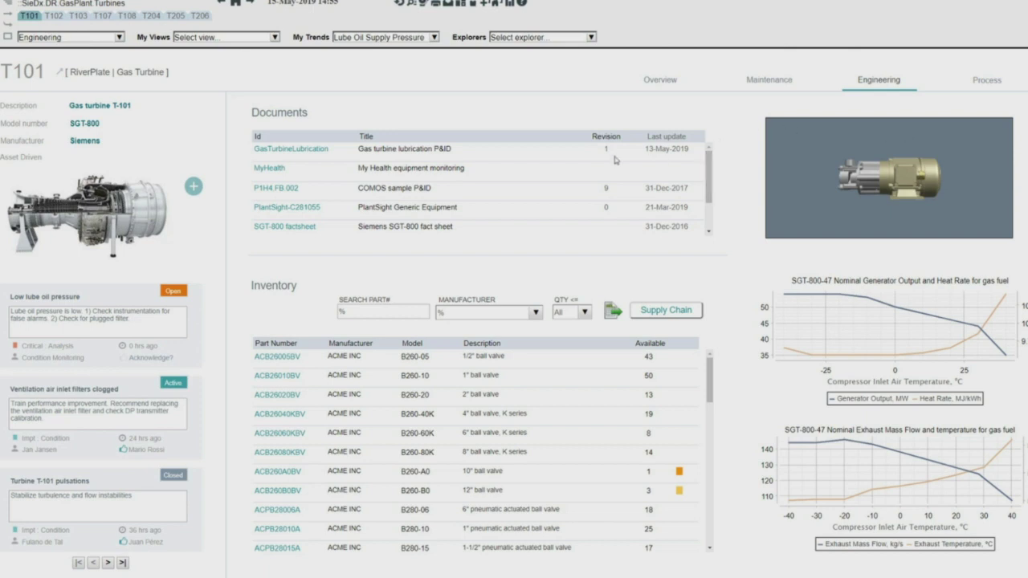
{"action": "left_click", "coordinate": [437, 154]}
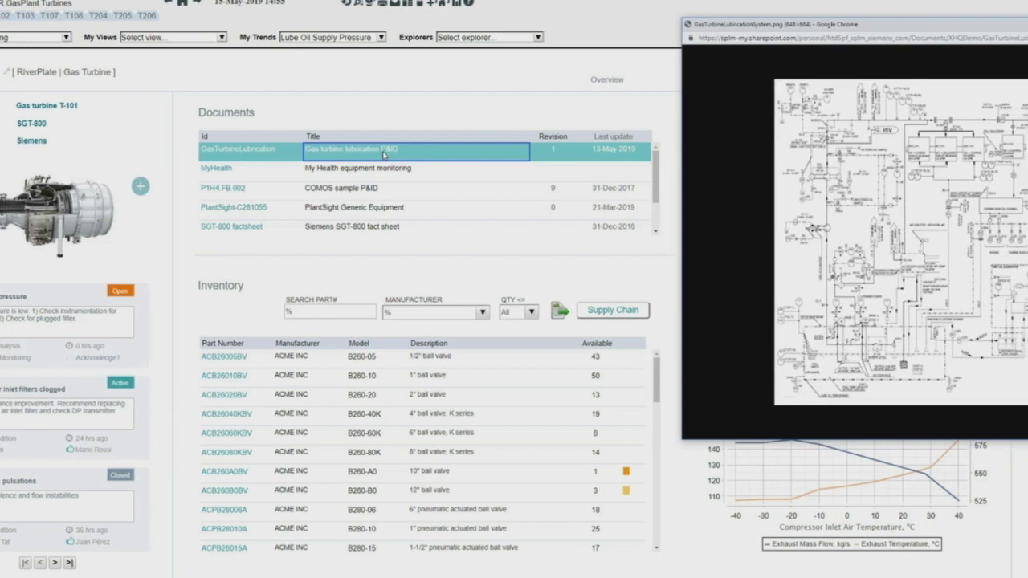
{"action": "left_click", "coordinate": [365, 188]}
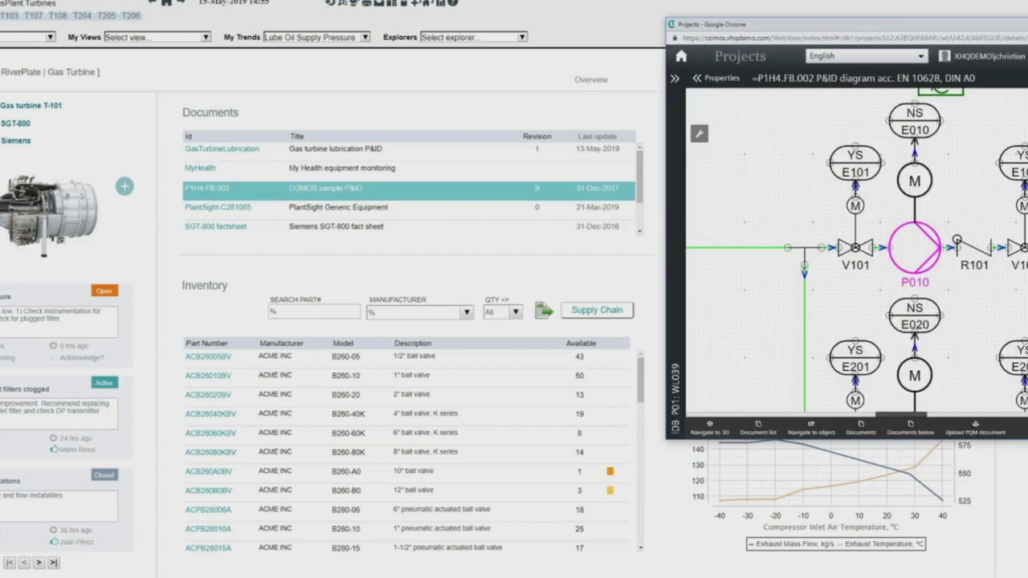
{"action": "left_click", "coordinate": [374, 170]}
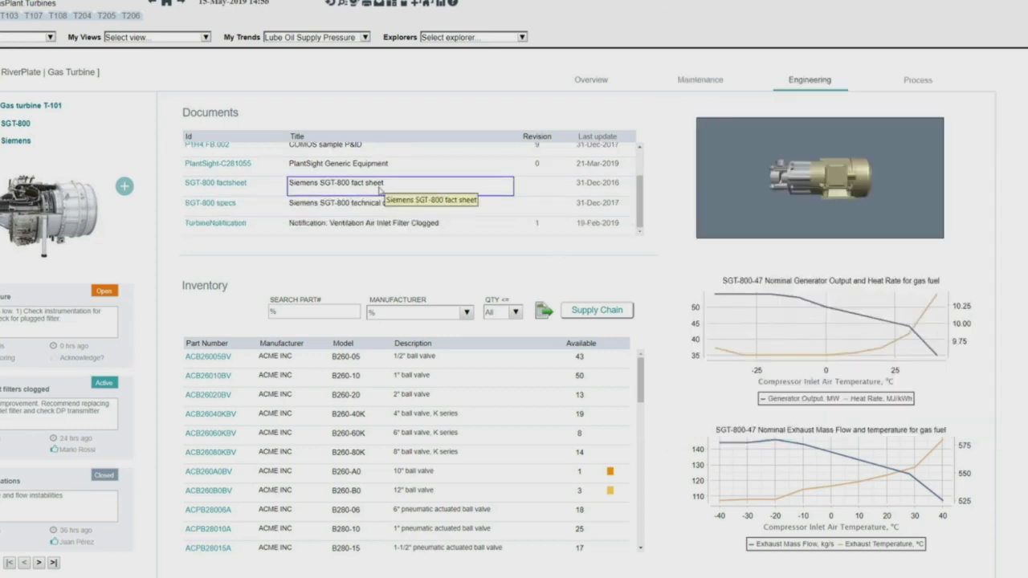
Review and close the ventilation air inlet filter notification, then go to the Process view
{"action": "left_click", "coordinate": [371, 227]}
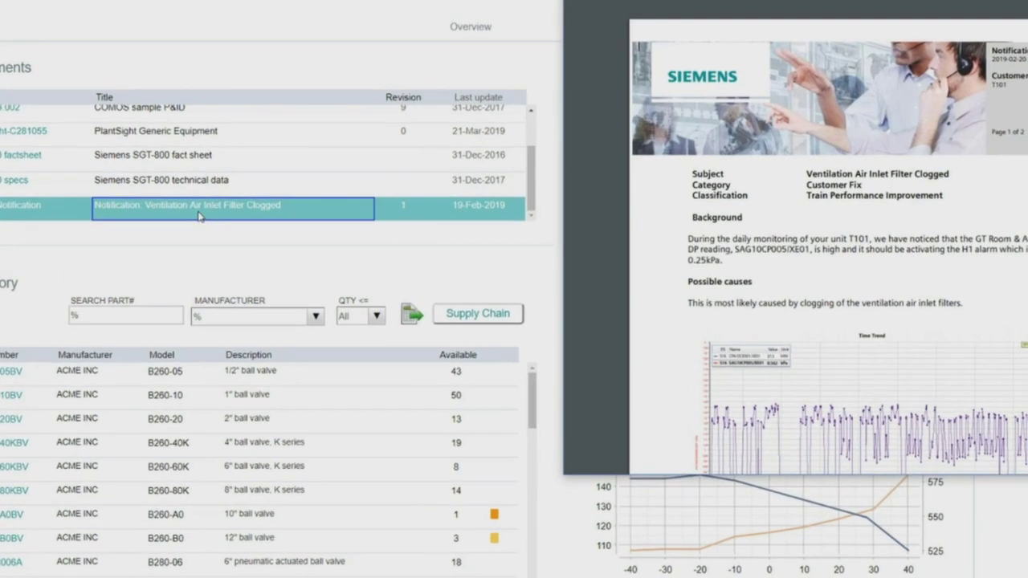
{"action": "key", "text": "alt+F4"}
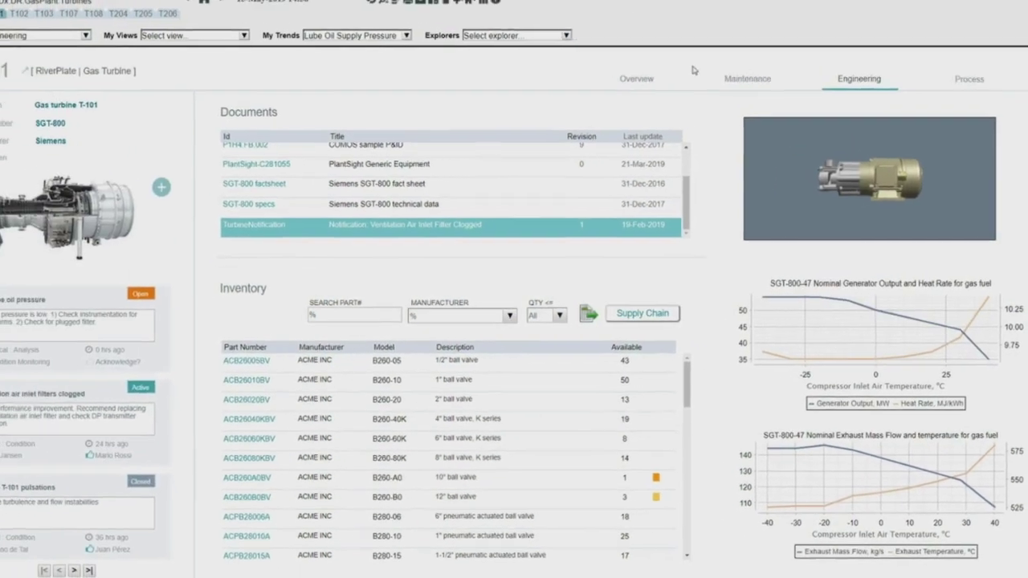
{"action": "left_click", "coordinate": [978, 83]}
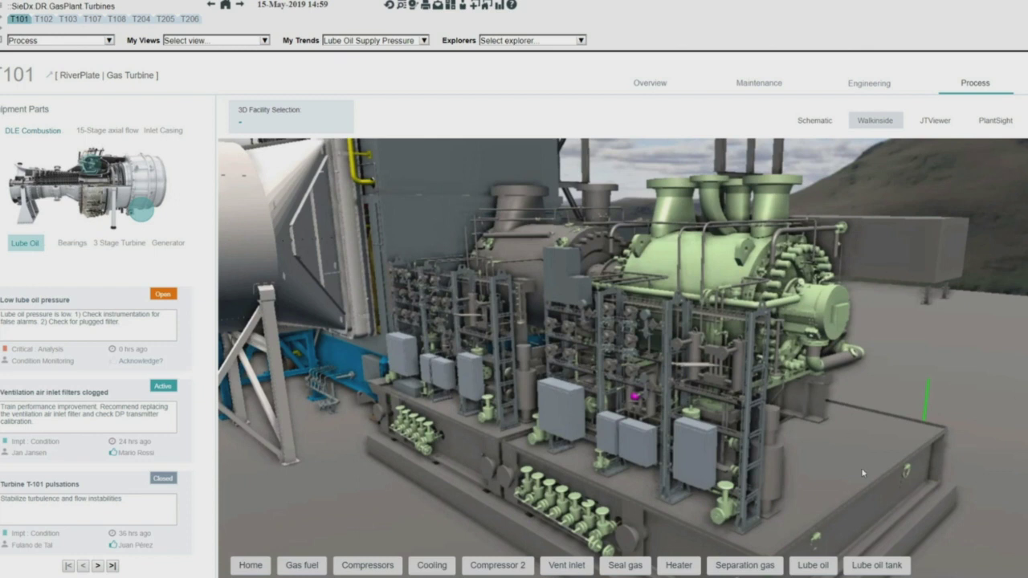
Focus the Walkinside 3D model on the lube oil system and show its schematic
{"action": "left_click", "coordinate": [812, 565]}
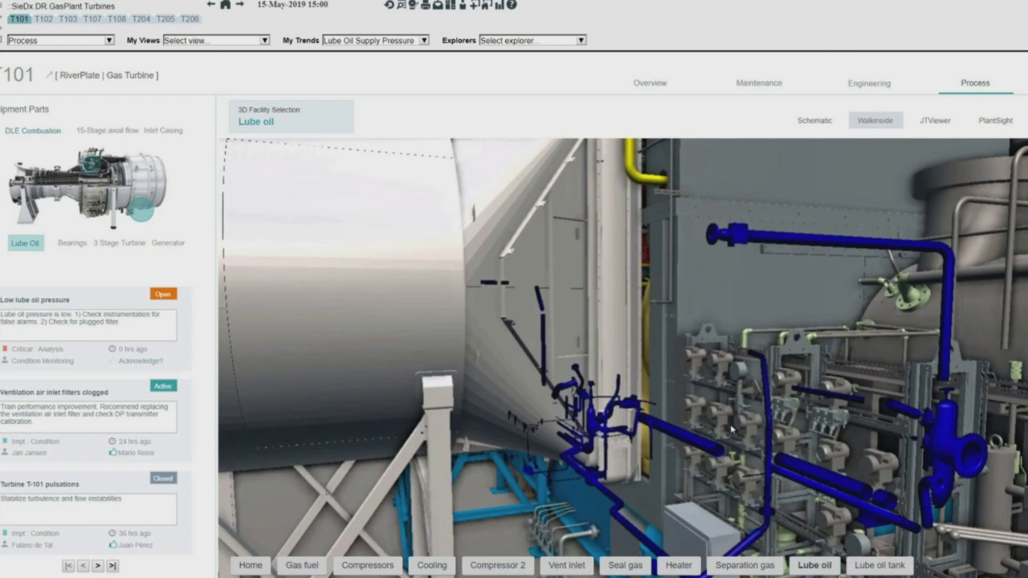
{"action": "left_click", "coordinate": [814, 121]}
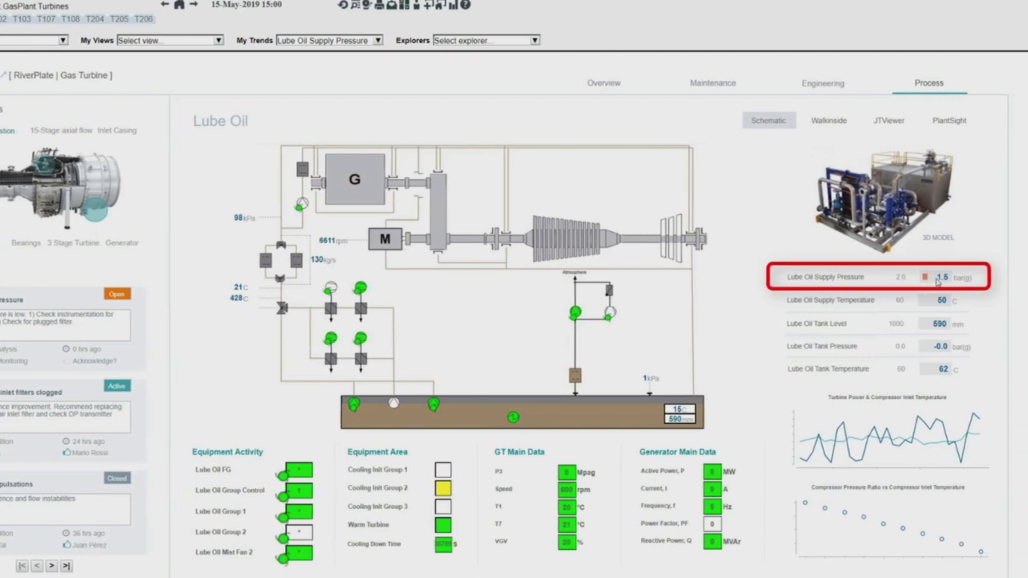
Trend the Lube Oil Supply Pressure over an 8-week span
{"action": "right_click", "coordinate": [937, 280]}
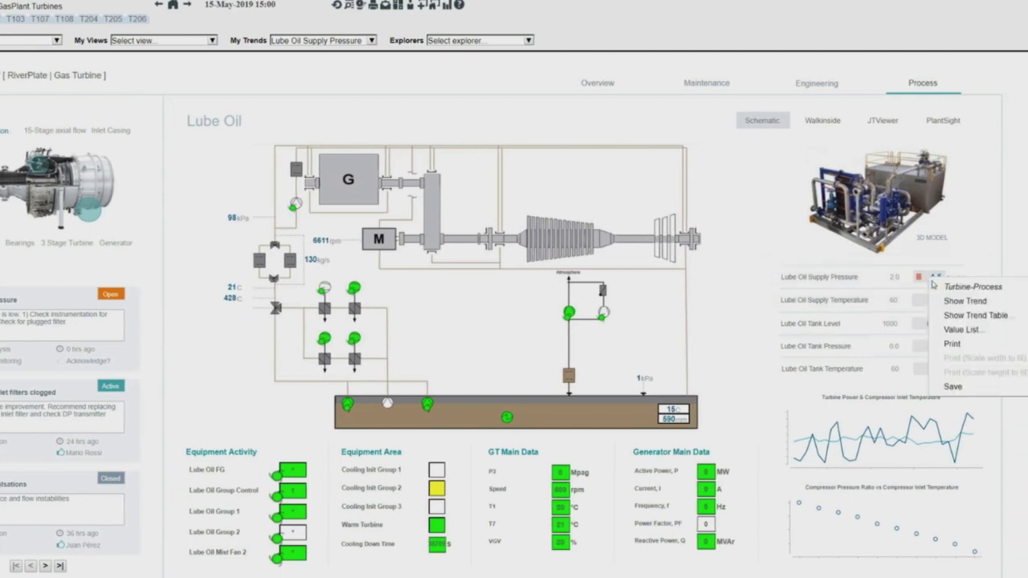
{"action": "left_click", "coordinate": [964, 301]}
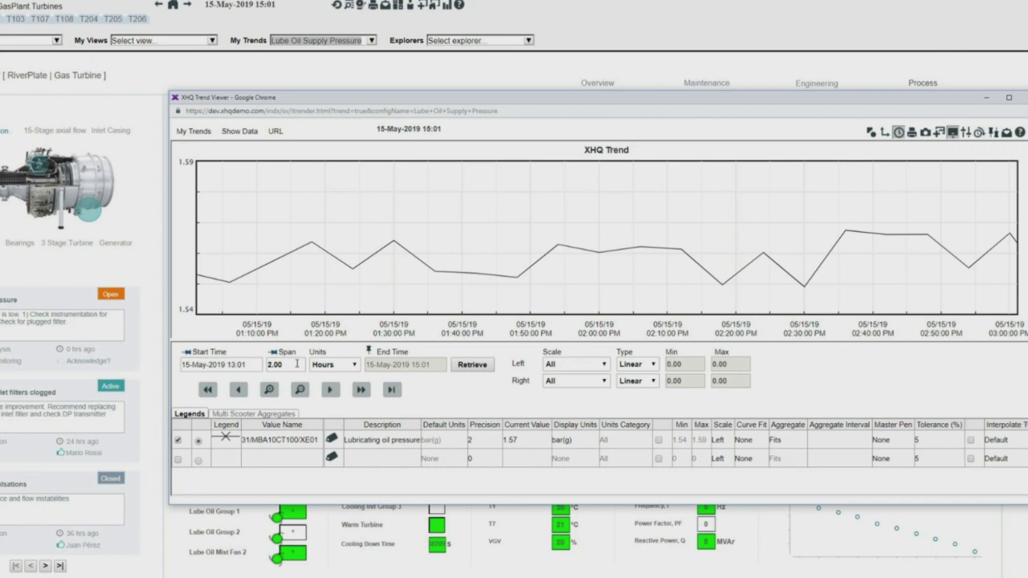
{"action": "left_click_drag", "start_coordinate": [296, 363], "coordinate": [225, 364]}
{"action": "type", "text": "8"}
{"action": "left_click", "coordinate": [331, 368]}
{"action": "left_click", "coordinate": [325, 376]}
{"action": "left_click", "coordinate": [469, 365]}
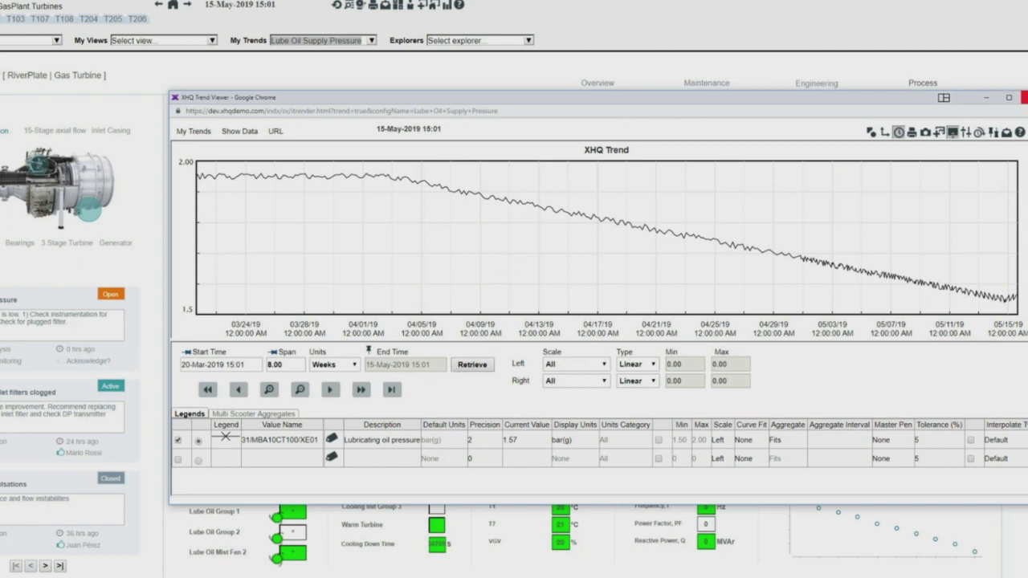
Close the trend and send a T-101 maintenance ticket reading 'Please check lube oil filter'
{"action": "left_click", "coordinate": [1024, 97]}
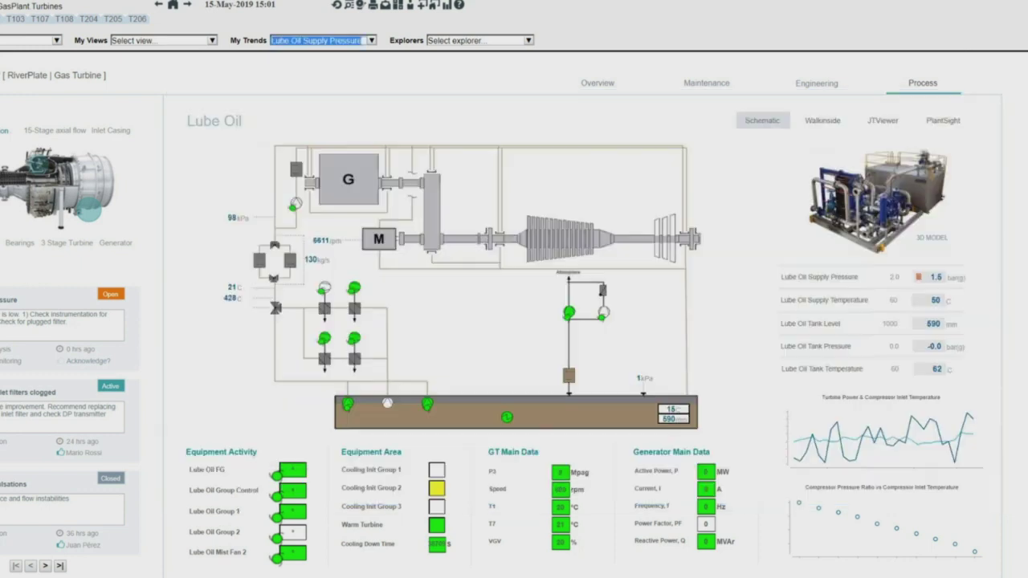
{"action": "left_click", "coordinate": [717, 87]}
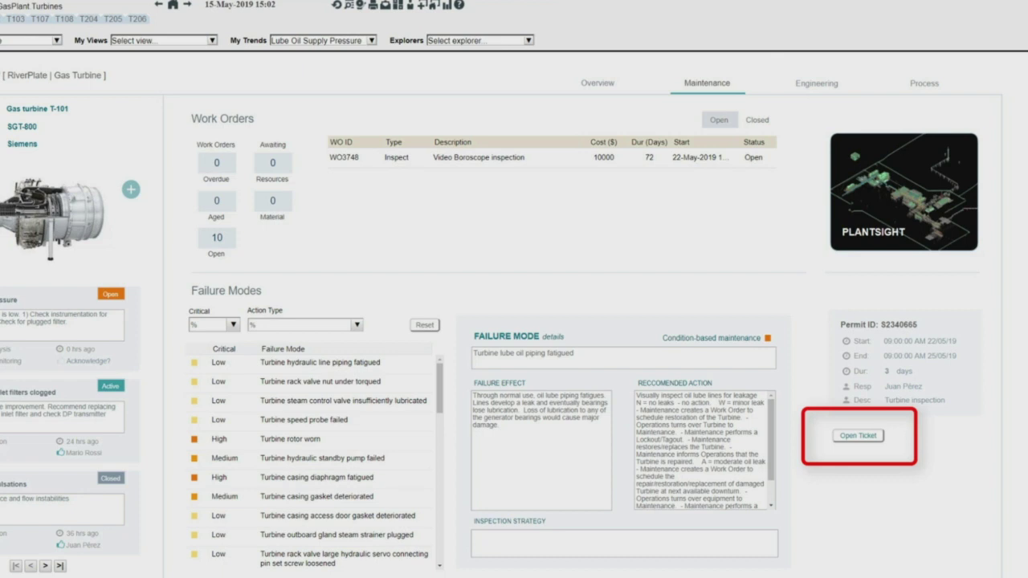
{"action": "left_click", "coordinate": [863, 438]}
{"action": "type", "text": "Please check lube oil filt"}
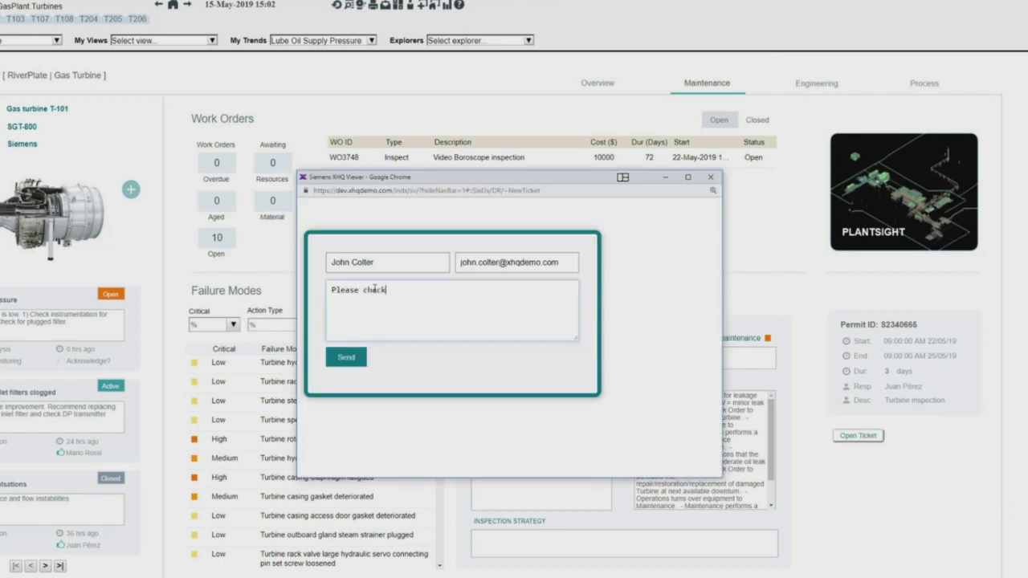
{"action": "type", "text": "er"}
{"action": "left_click", "coordinate": [346, 358]}
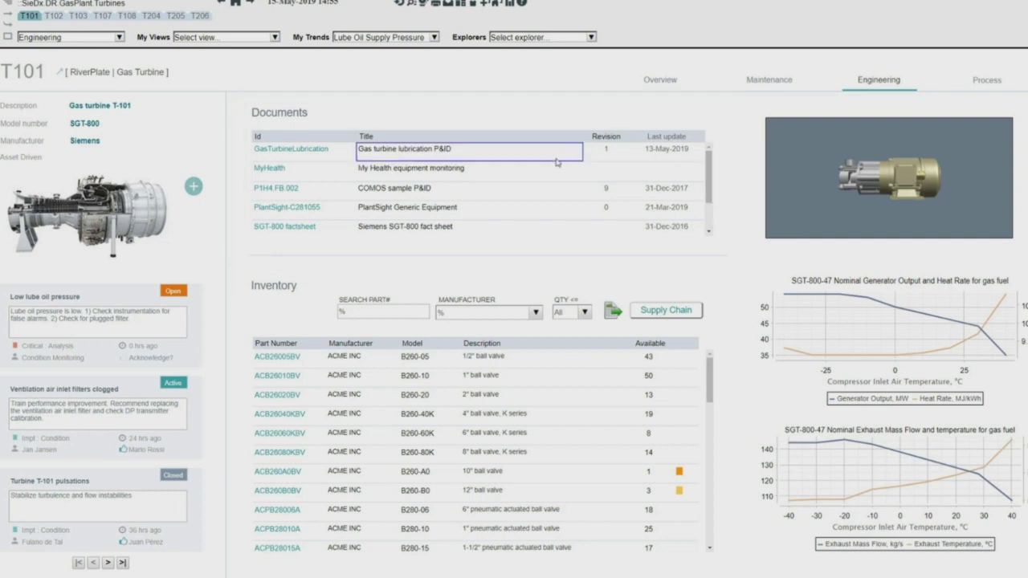
Recheck the lubrication P&ID and pressure trend, then acknowledge the Low lube oil pressure alert
{"action": "left_click", "coordinate": [436, 152]}
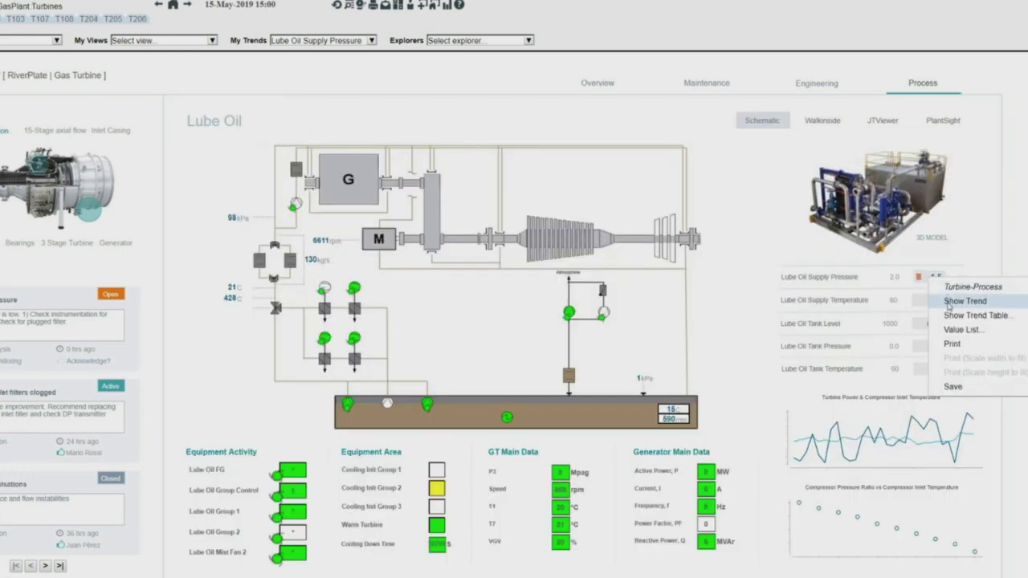
{"action": "left_click", "coordinate": [952, 304]}
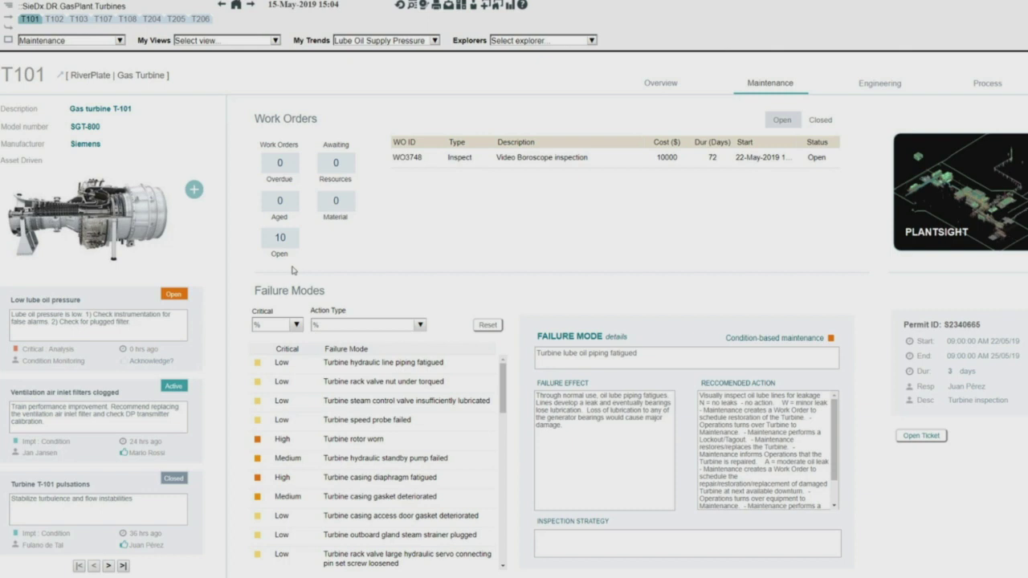
{"action": "left_click", "coordinate": [123, 362]}
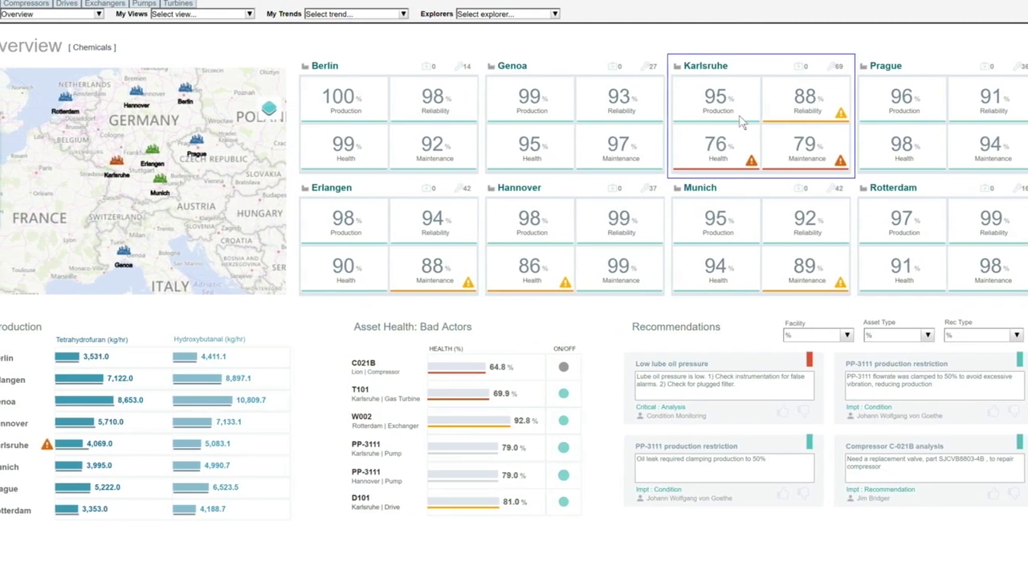
Show the Karlsruhe site's data on the Chemicals facility overview, including its 4,069.0 kg/hr Tetrahydrofuran output warning
{"action": "mouse_move", "coordinate": [737, 122]}
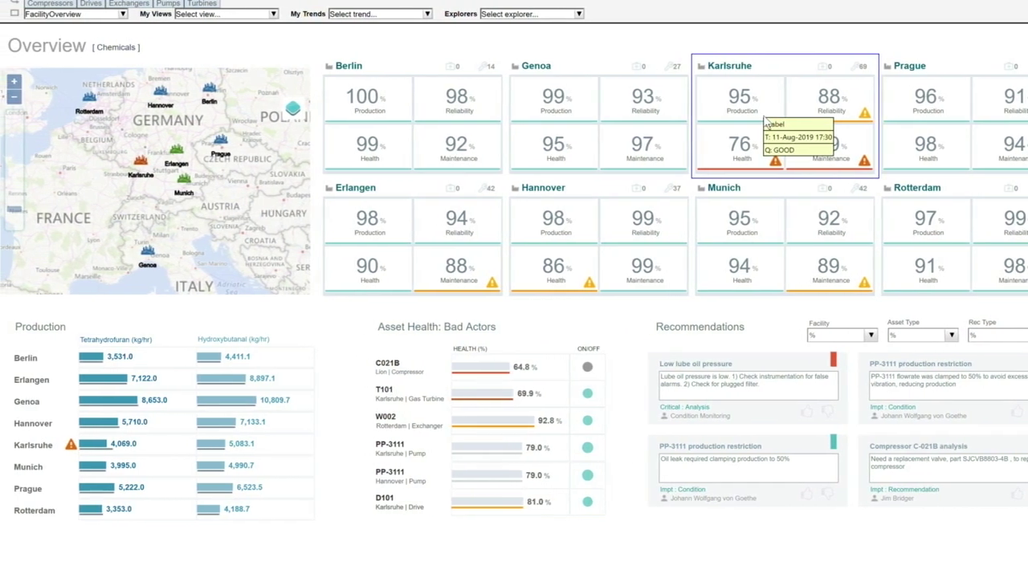